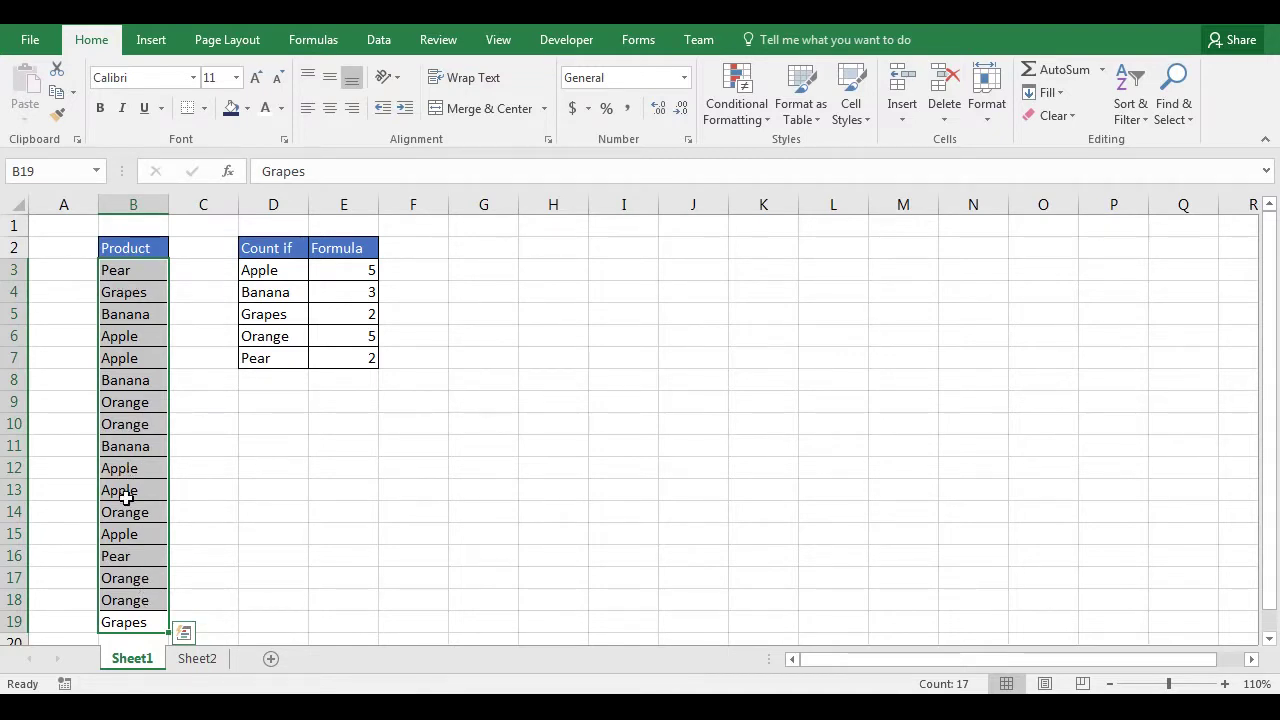
Examine the Product list, the Count if items and the formula in cell E3 on Sheet1.
click(128, 491)
click(135, 470)
click(131, 446)
click(130, 422)
click(128, 403)
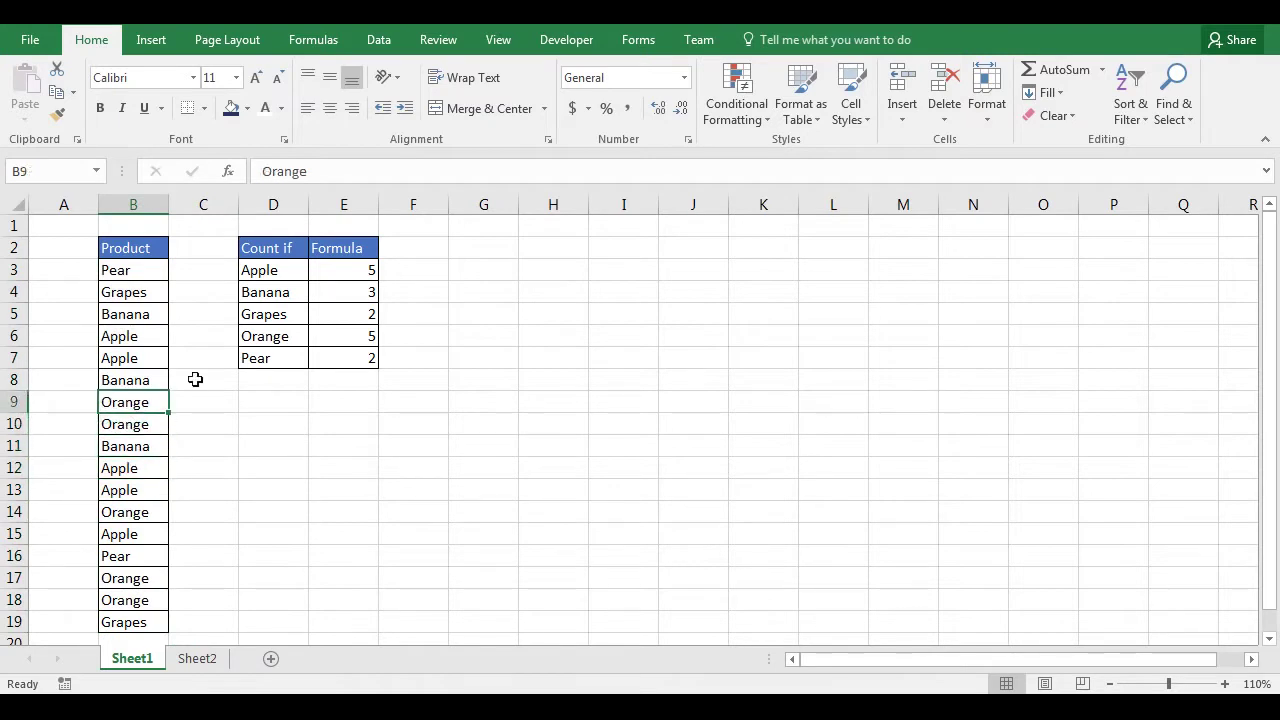
click(282, 272)
drag(272, 293, 269, 337)
click(269, 337)
click(264, 358)
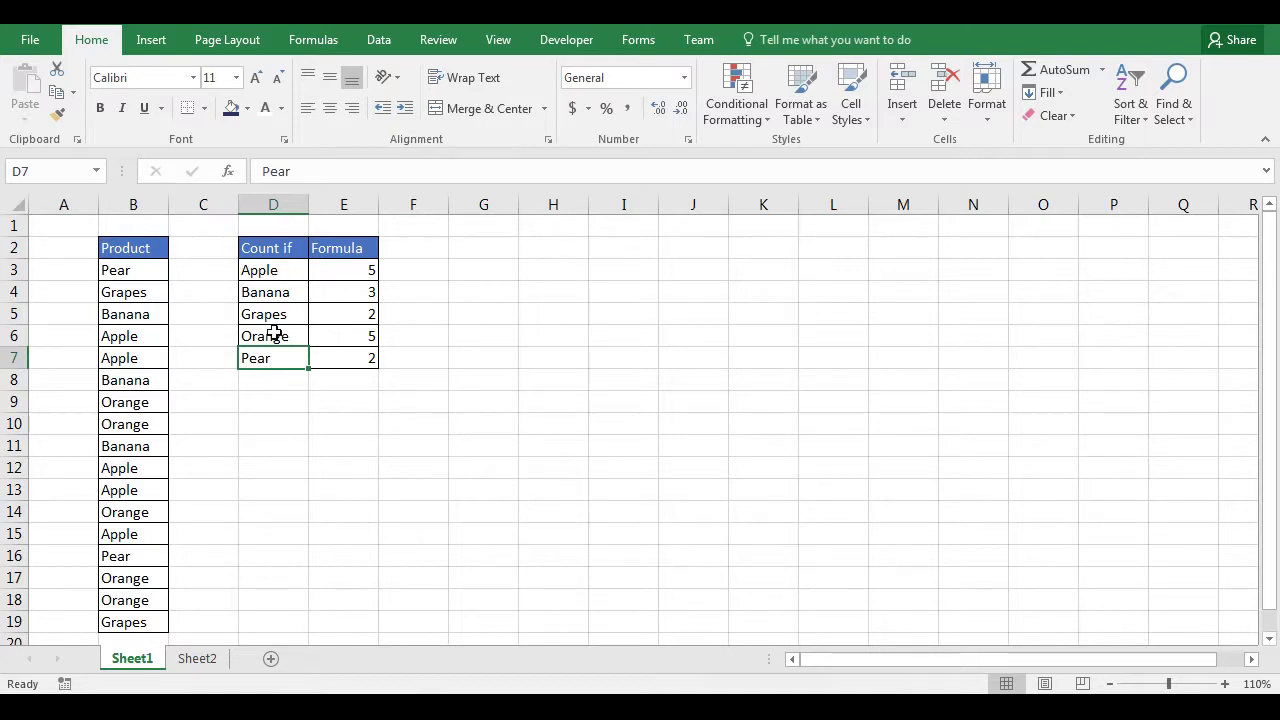
click(329, 271)
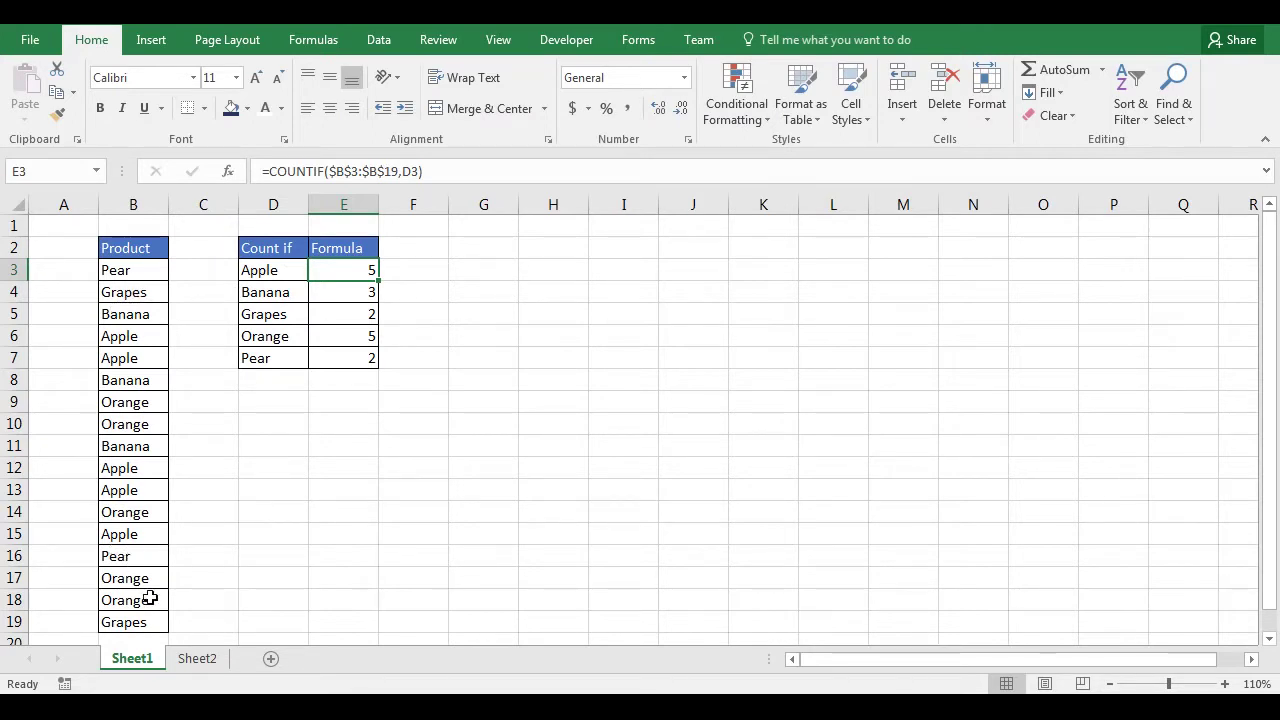
Start a COUNTIF formula in cell E3 on Sheet2, in the Apple row.
click(186, 658)
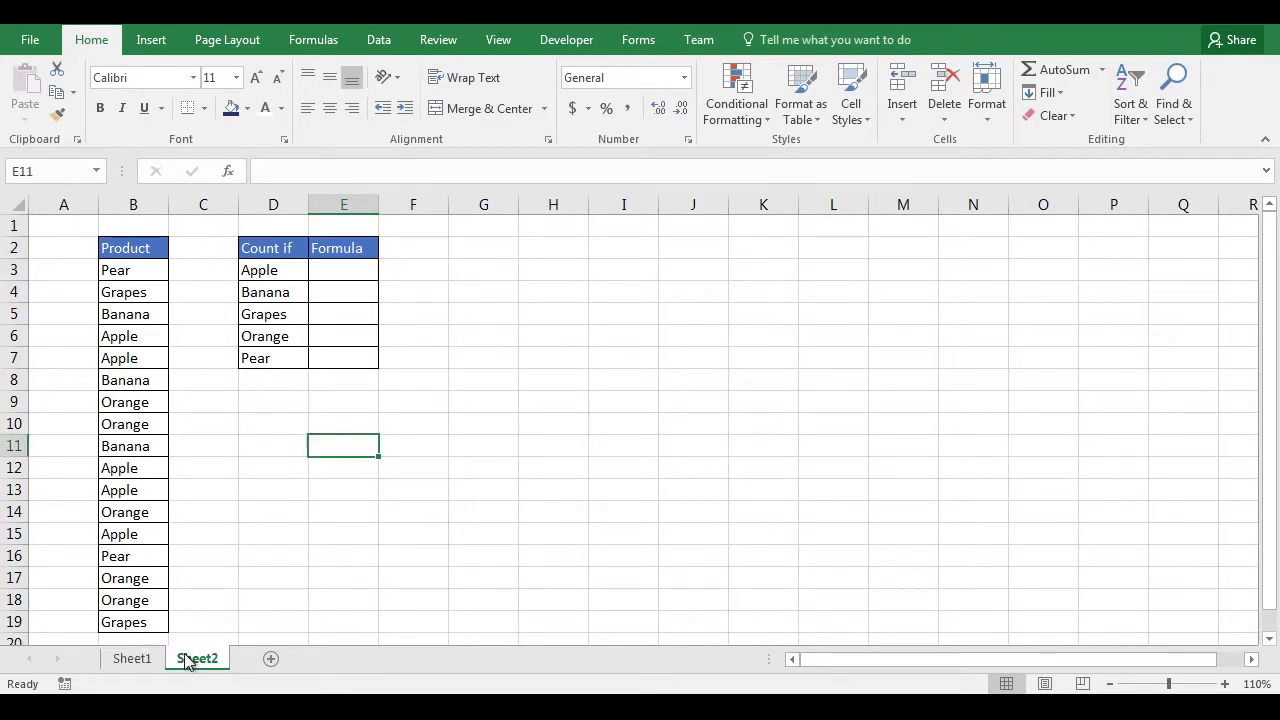
click(351, 271)
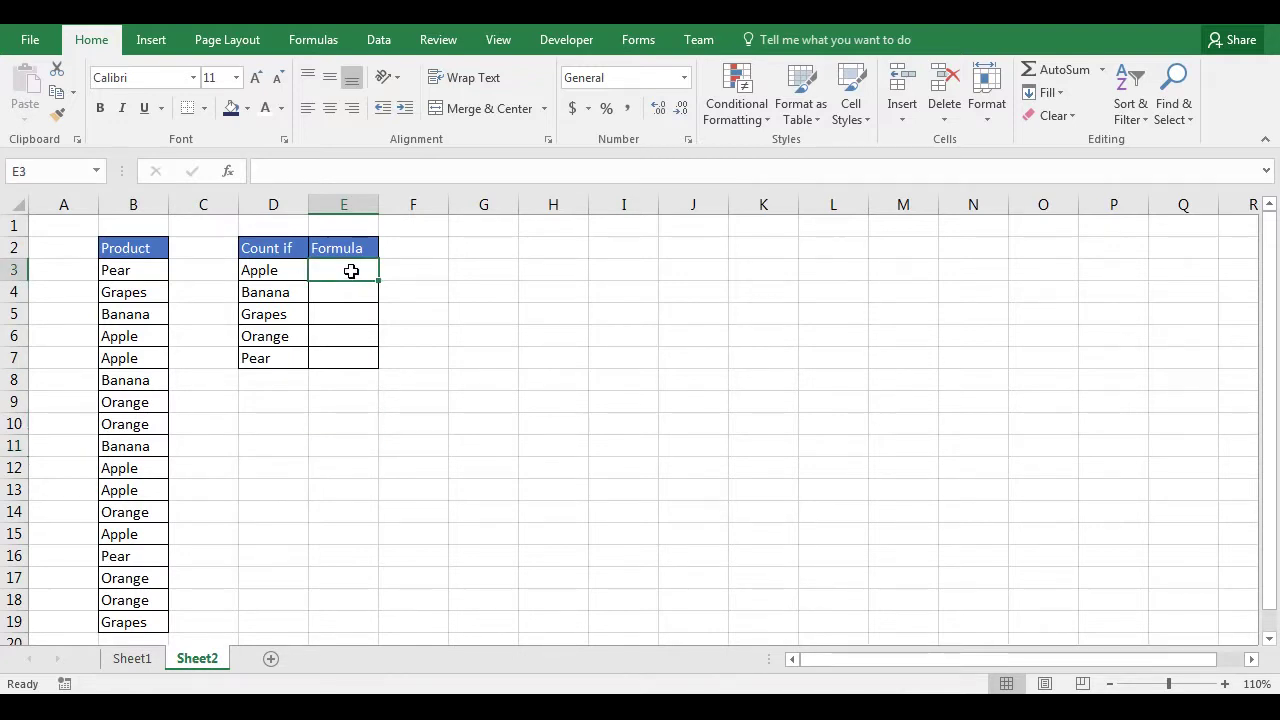
double_click(352, 272)
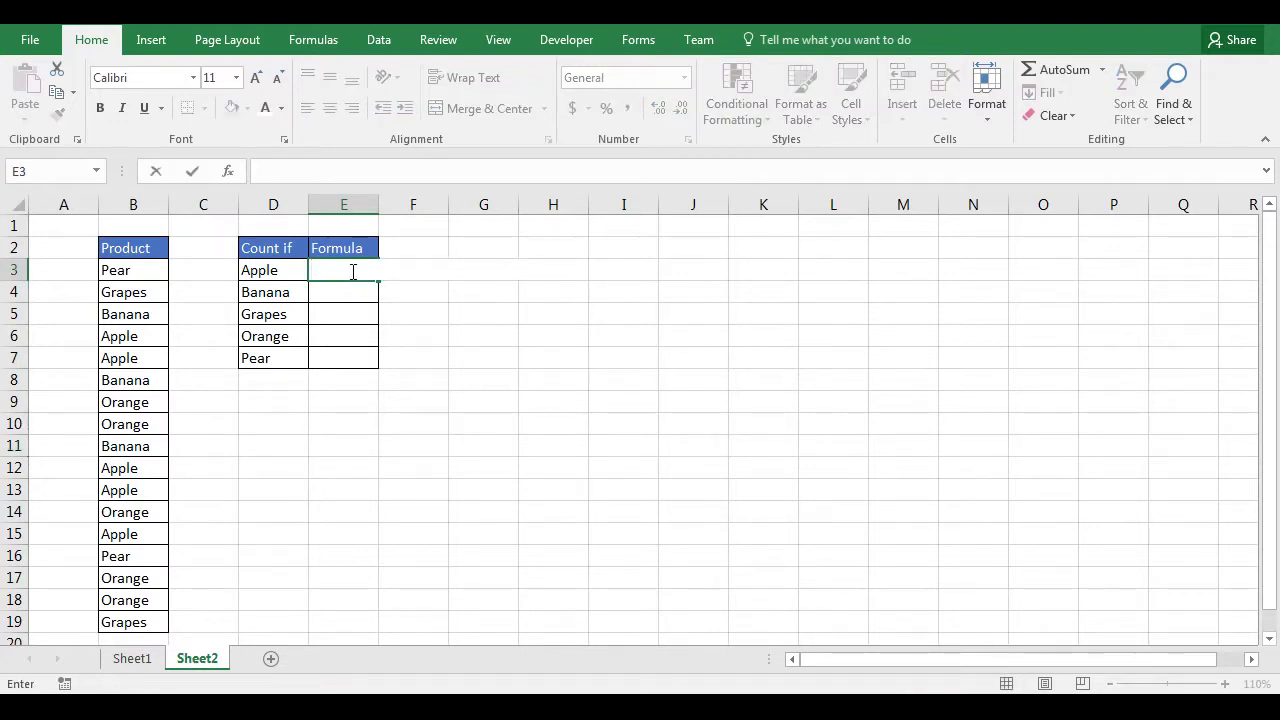
text(=)
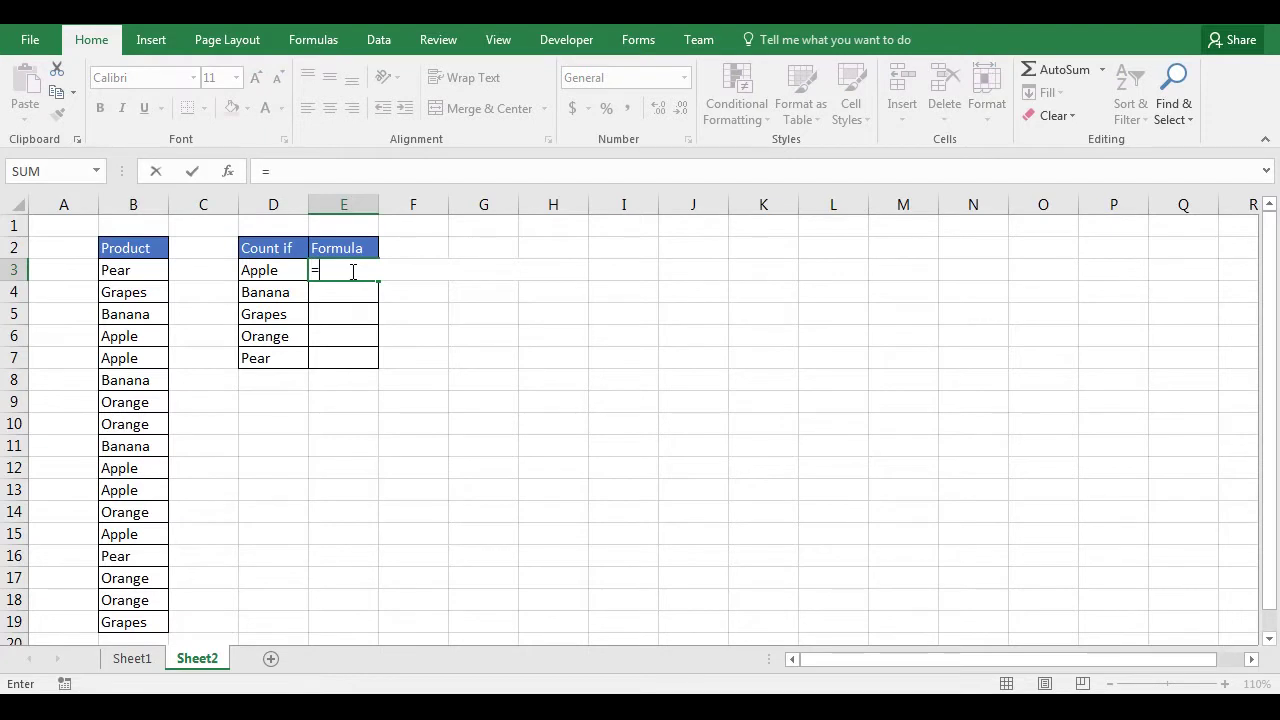
text(c)
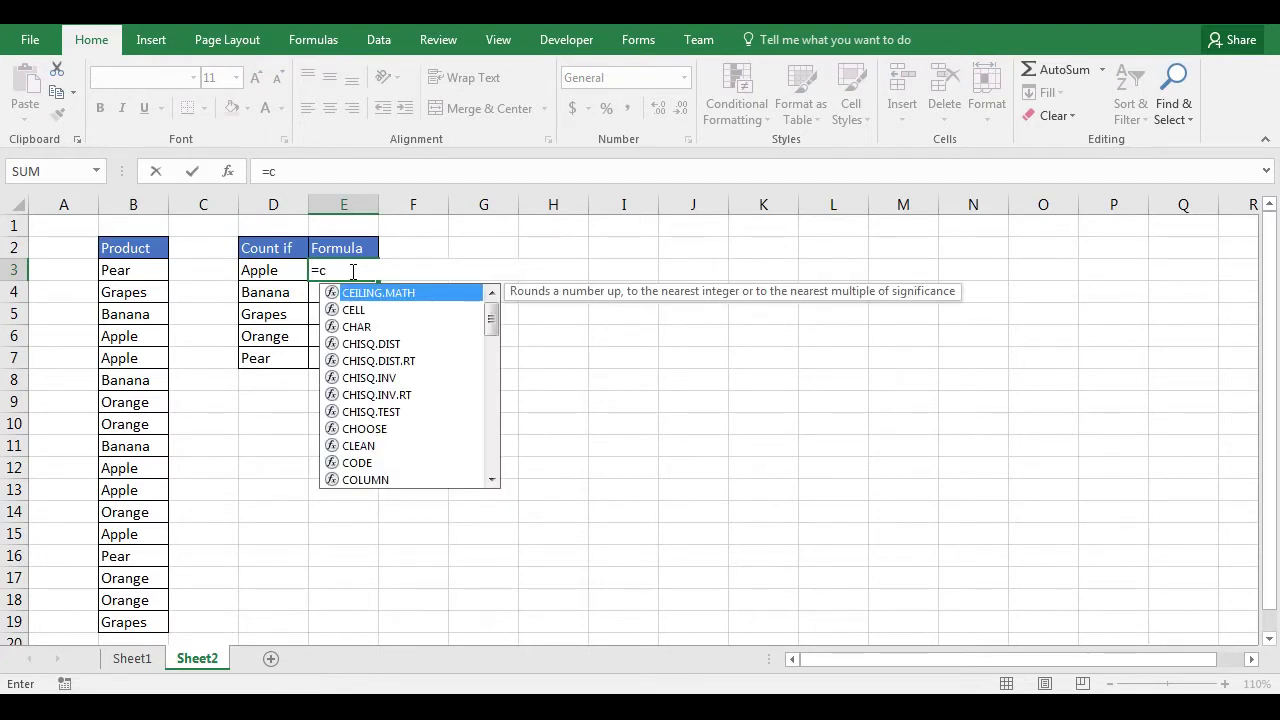
text(ou)
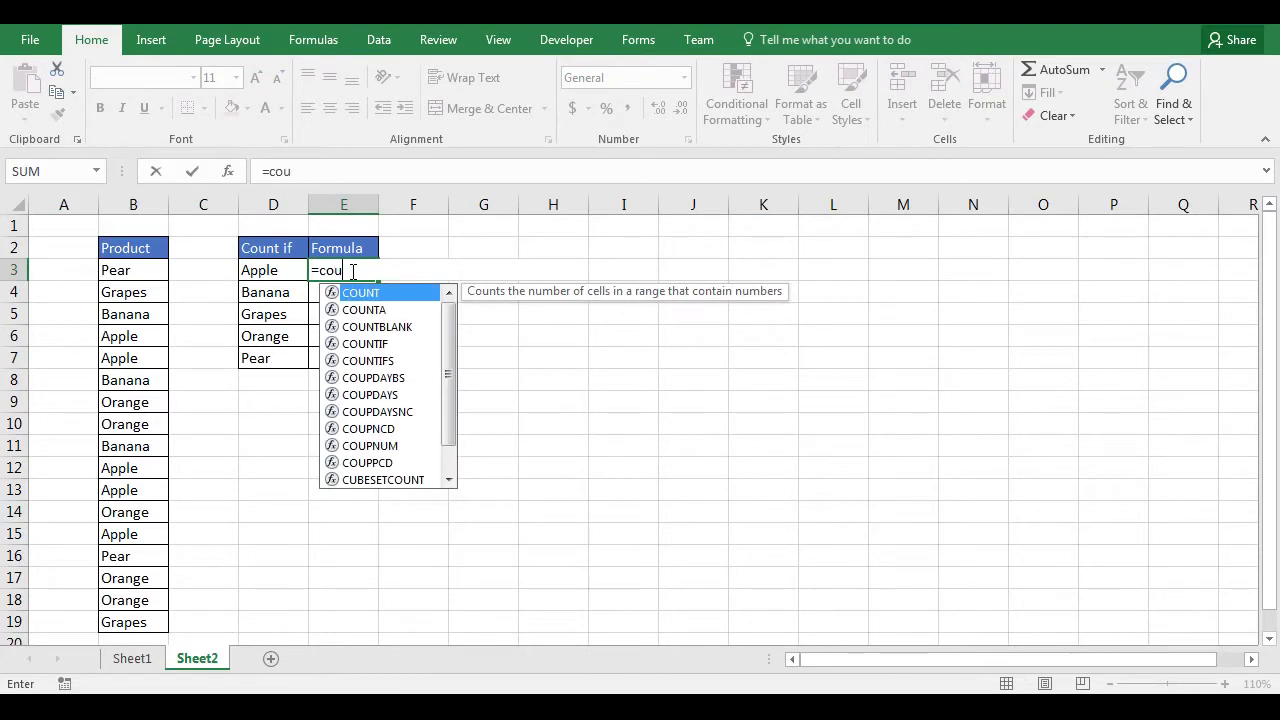
text(nt)
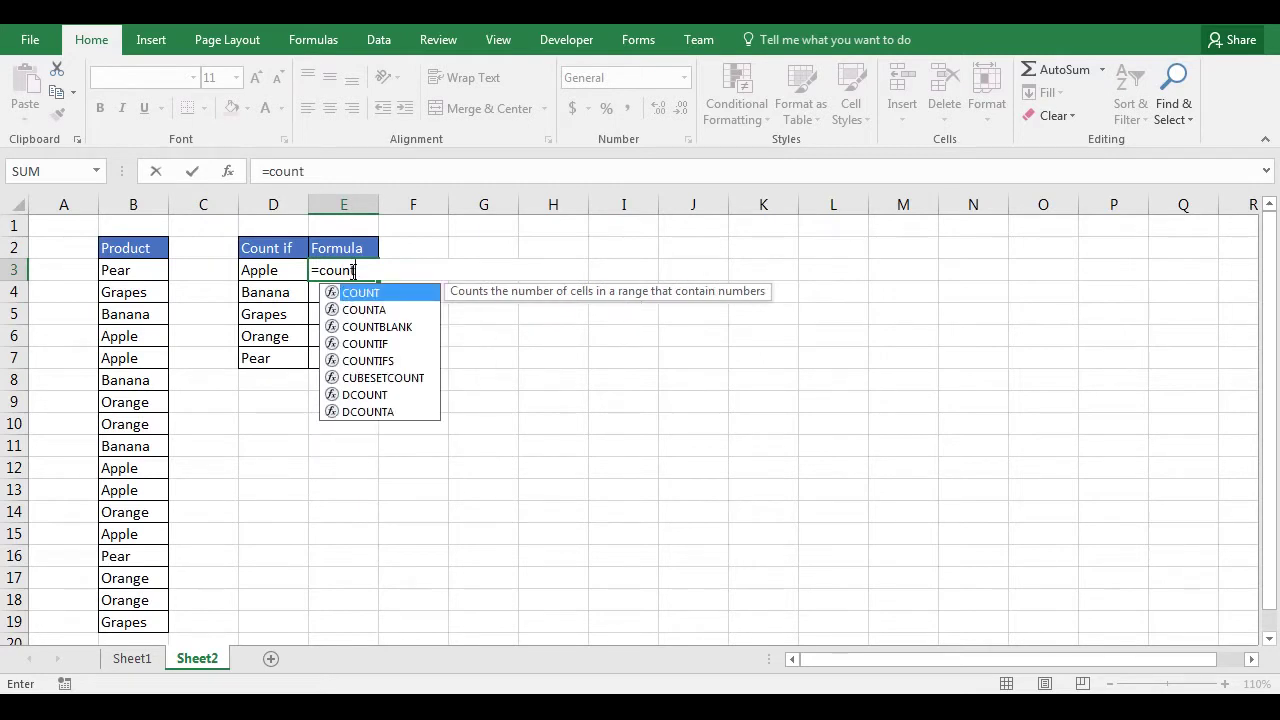
double_click(380, 345)
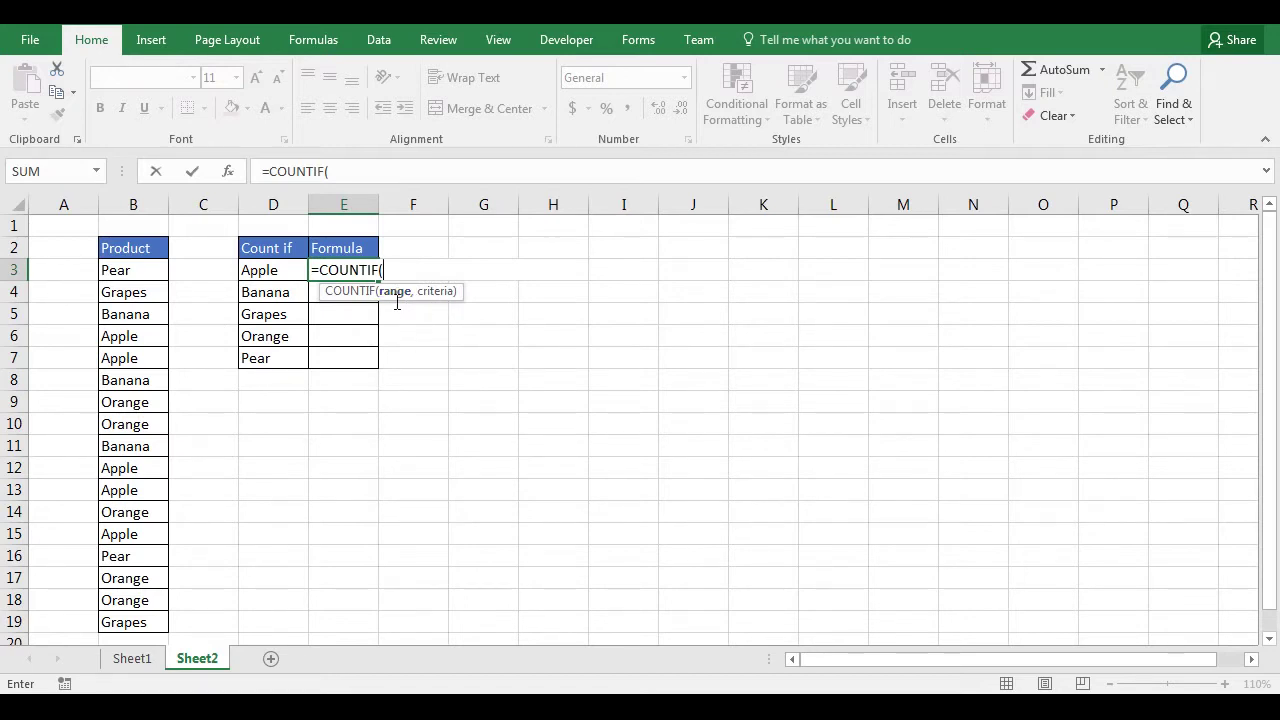
Complete the COUNTIF formula in E3 with the absolute range $B$3:$B$19 and the criterion D3.
click(146, 268)
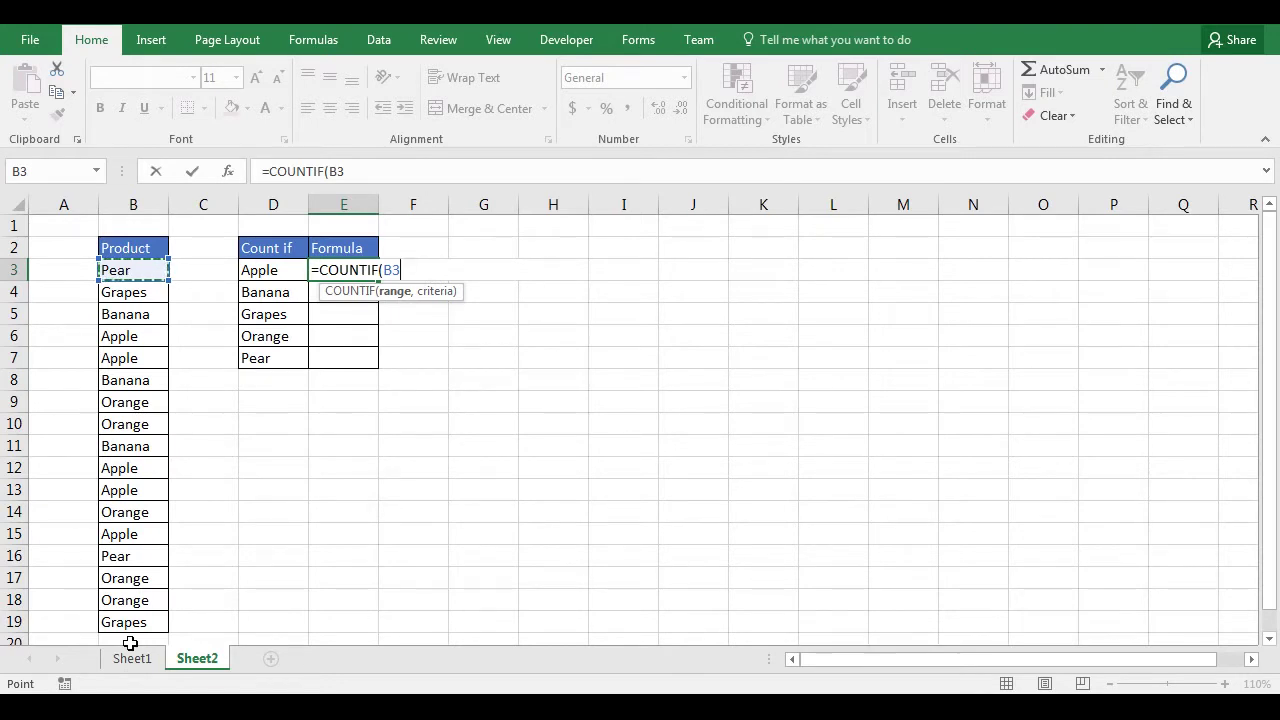
key(ctrl+shift+Down)
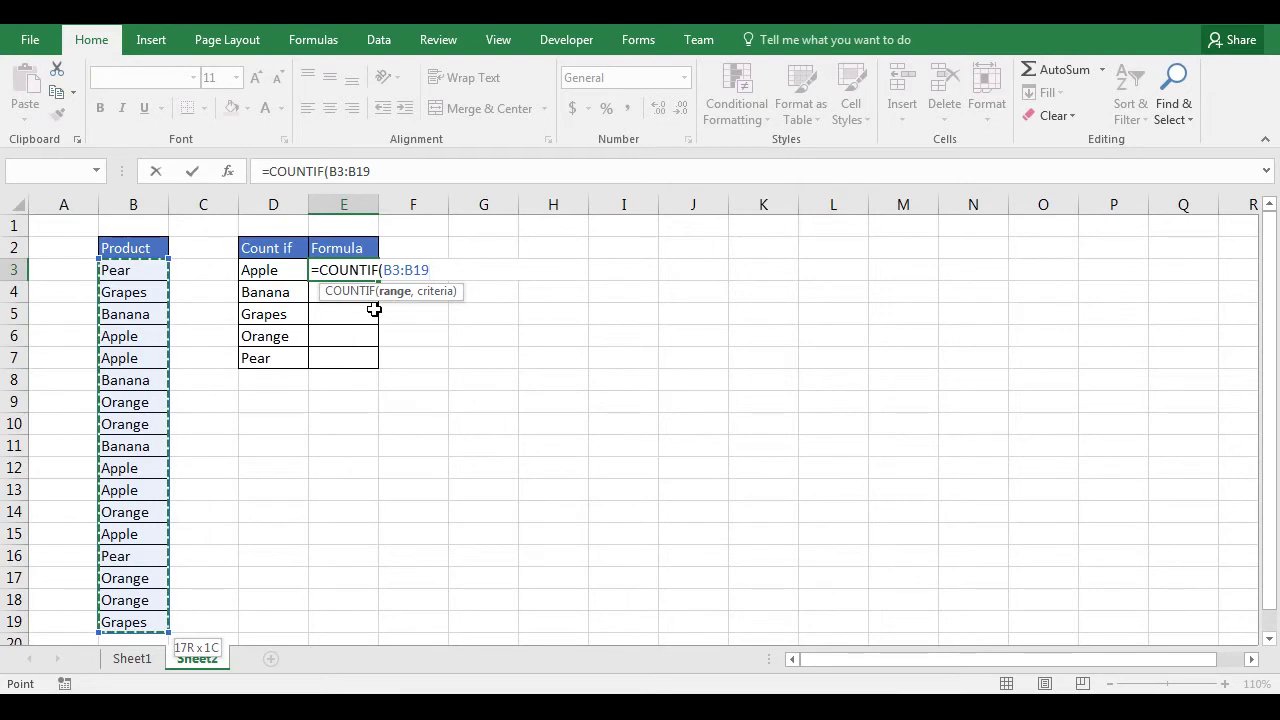
key(F4)
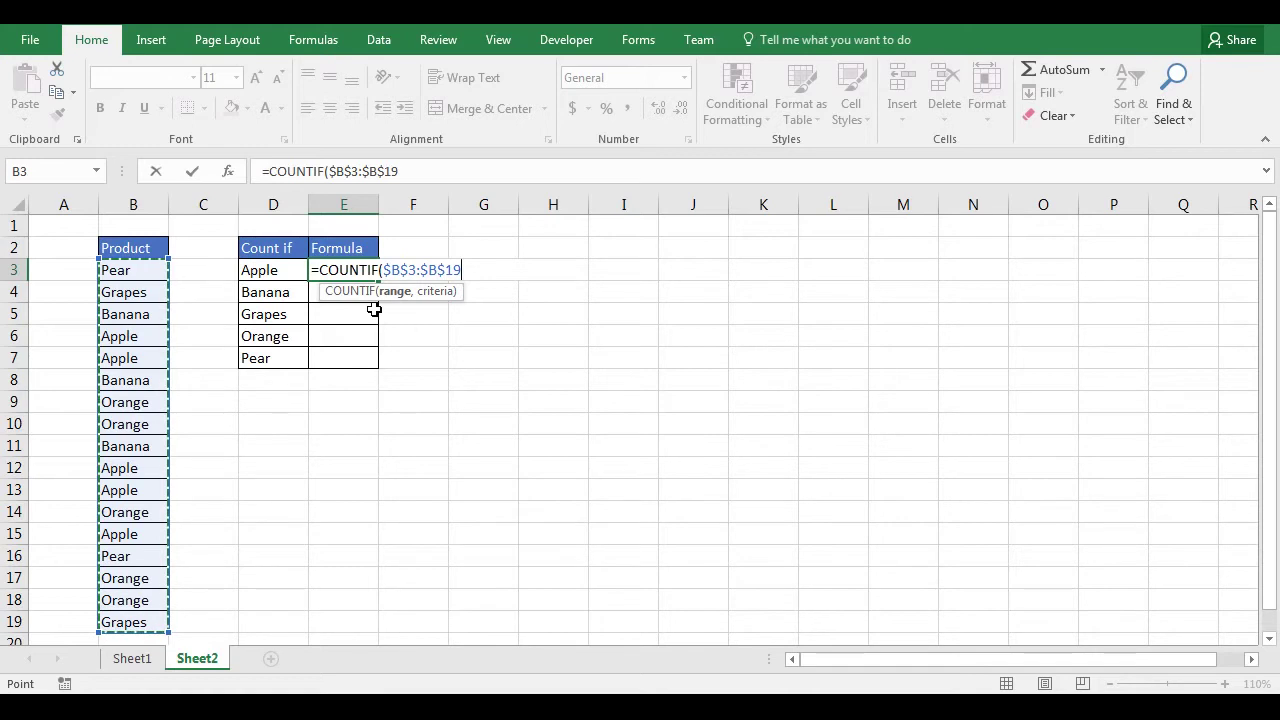
text(,)
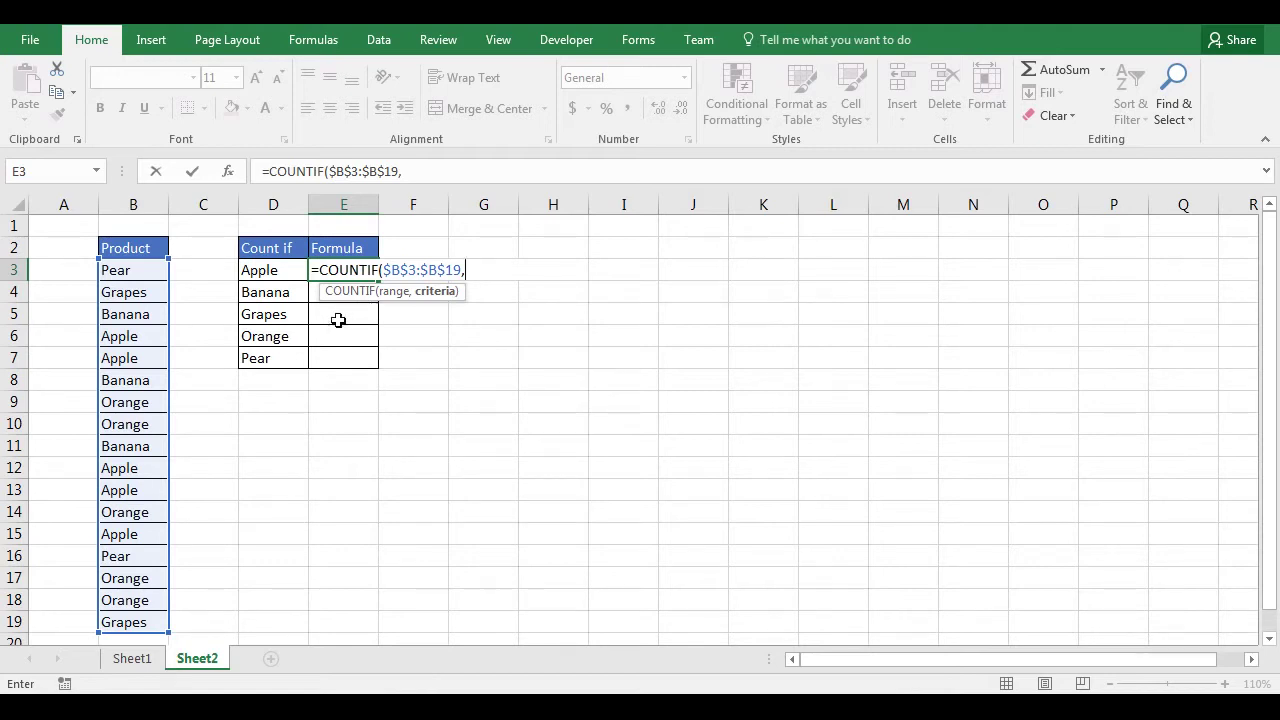
click(257, 266)
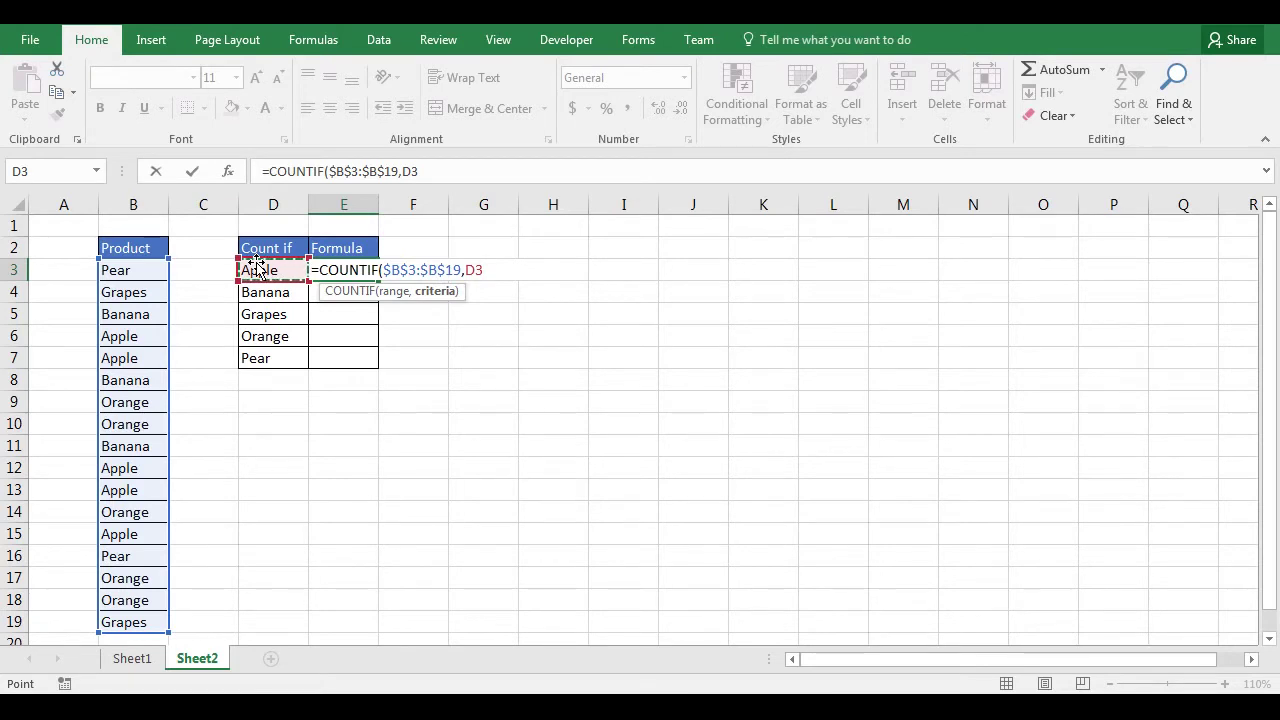
text())
key(Return)
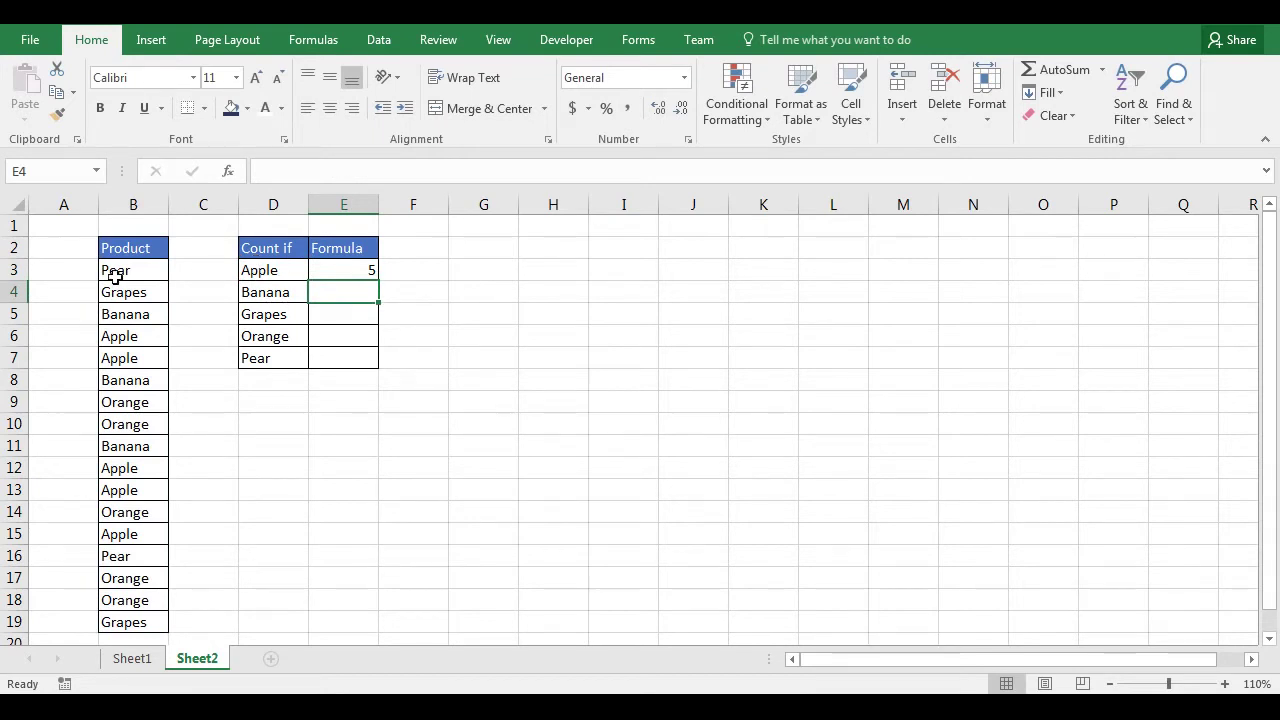
Copy the COUNTIF formula from E3 down through E7 for the remaining products.
click(348, 270)
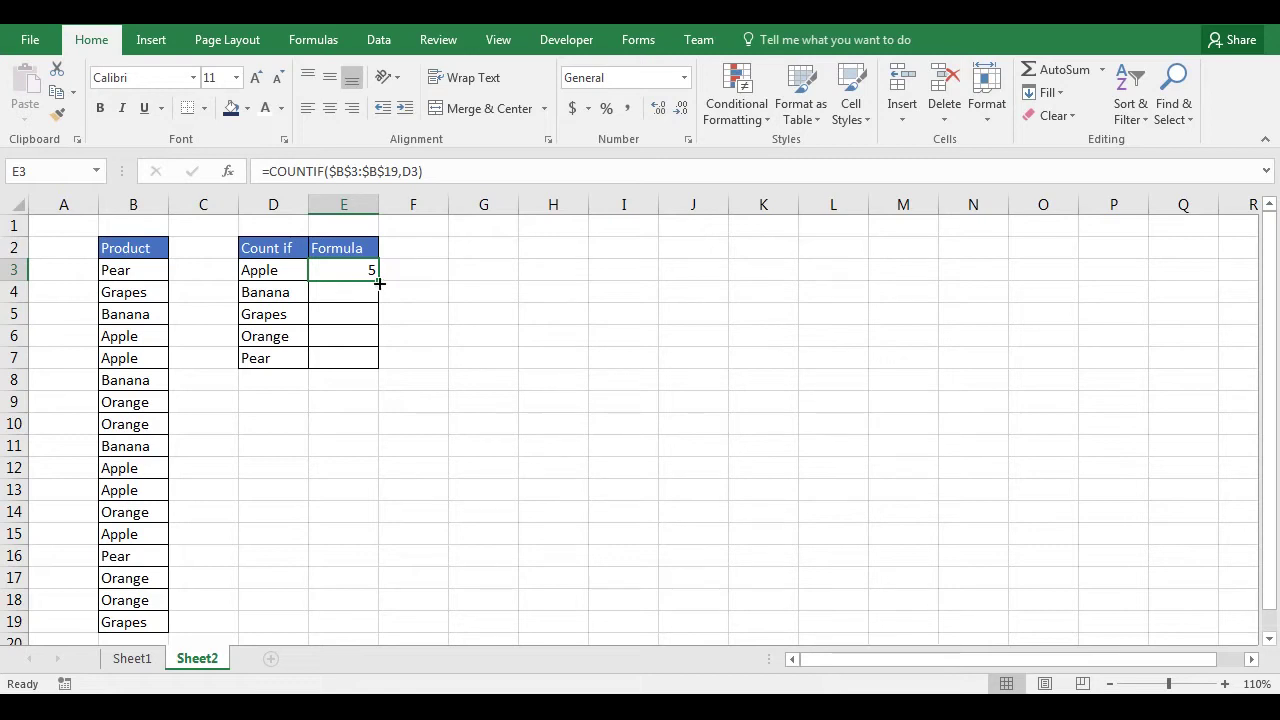
drag(379, 284, 379, 284)
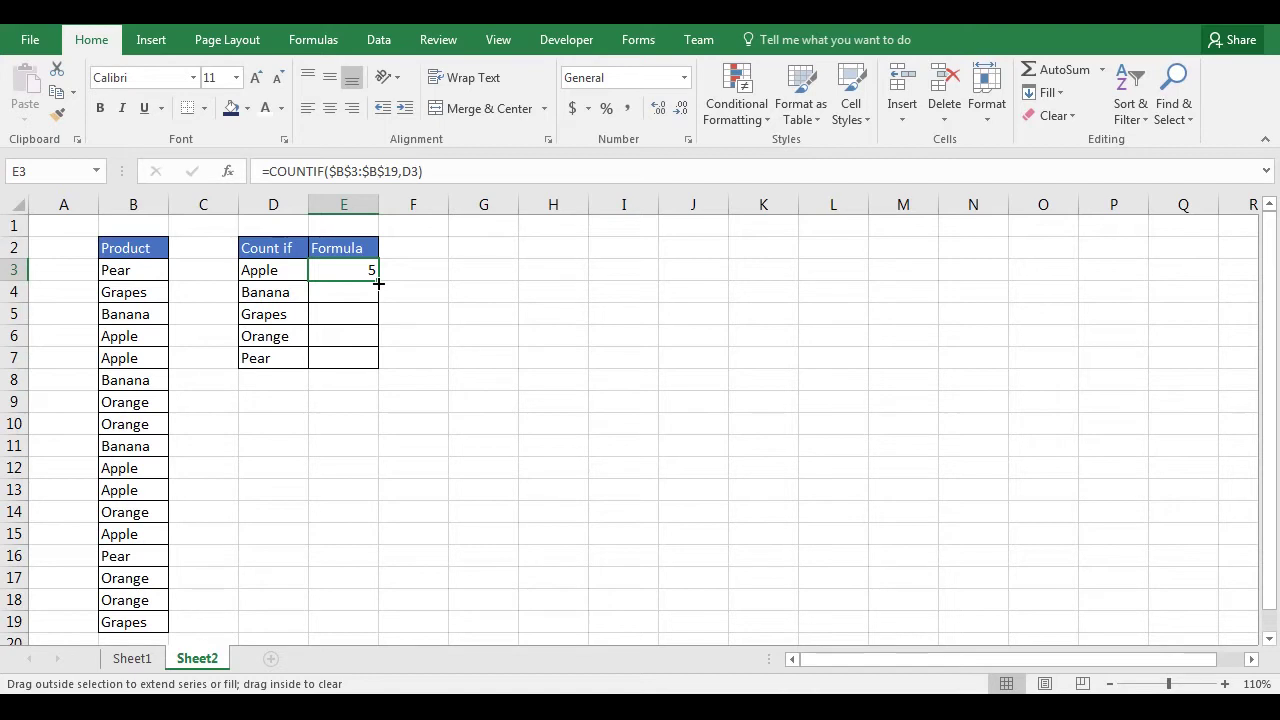
drag(379, 284, 381, 366)
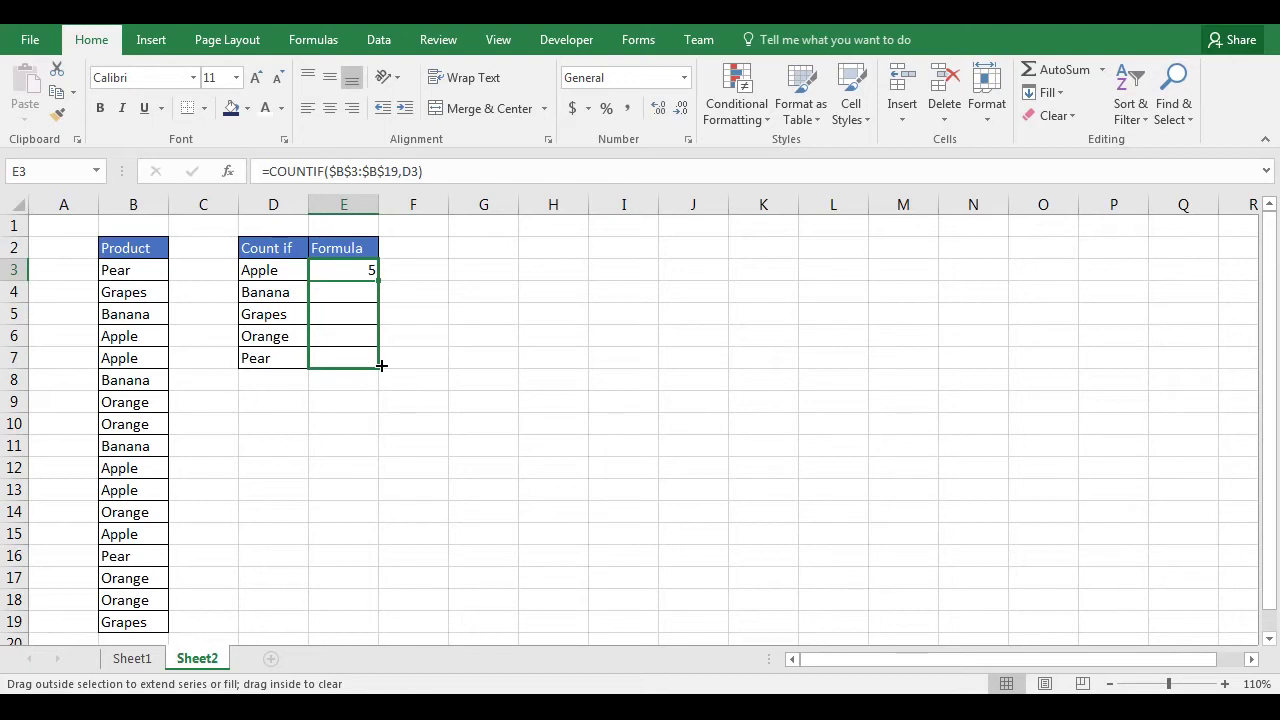
drag(381, 366, 381, 370)
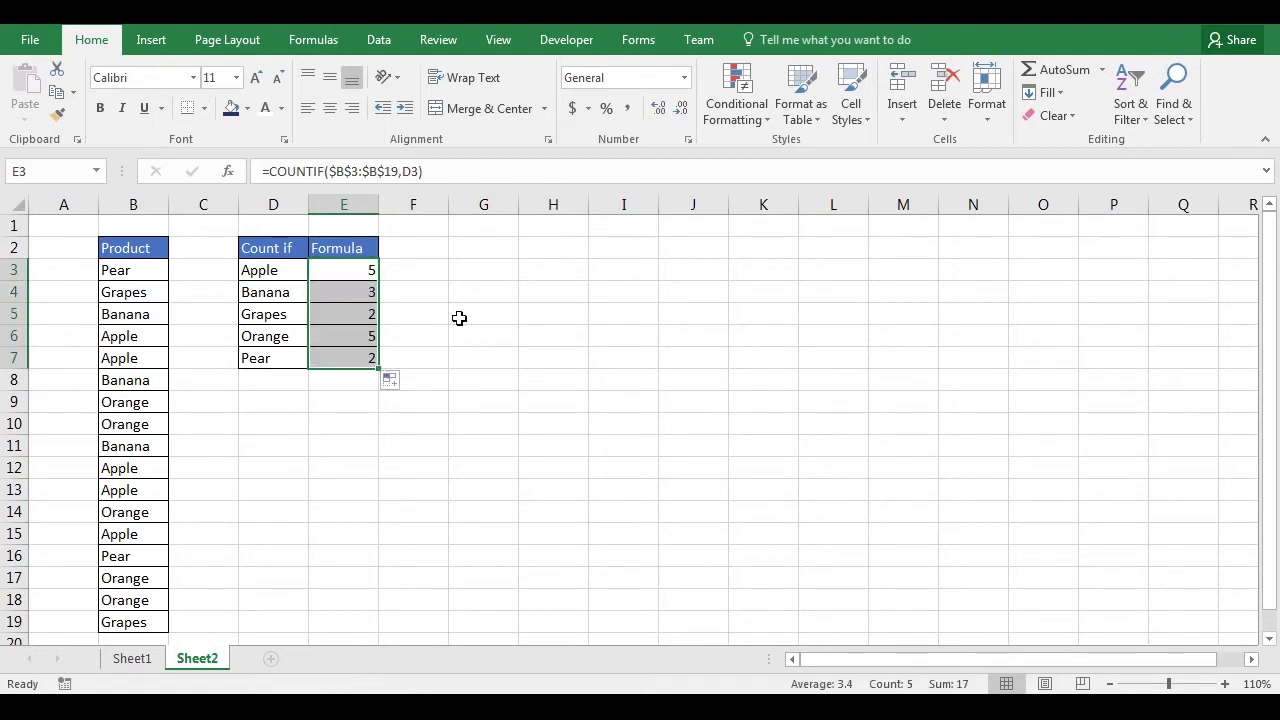
Compare the formulas in E3 and E4, checking the range and criterion references in the Banana row.
click(332, 271)
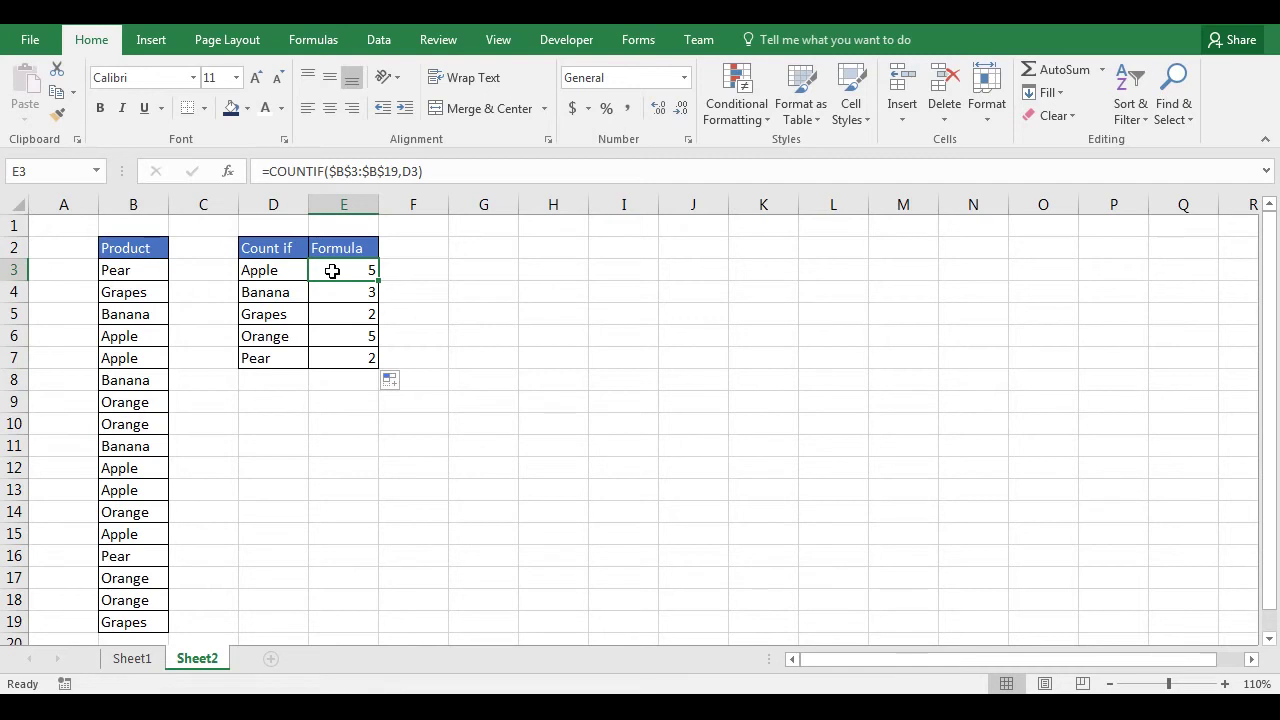
key(Down)
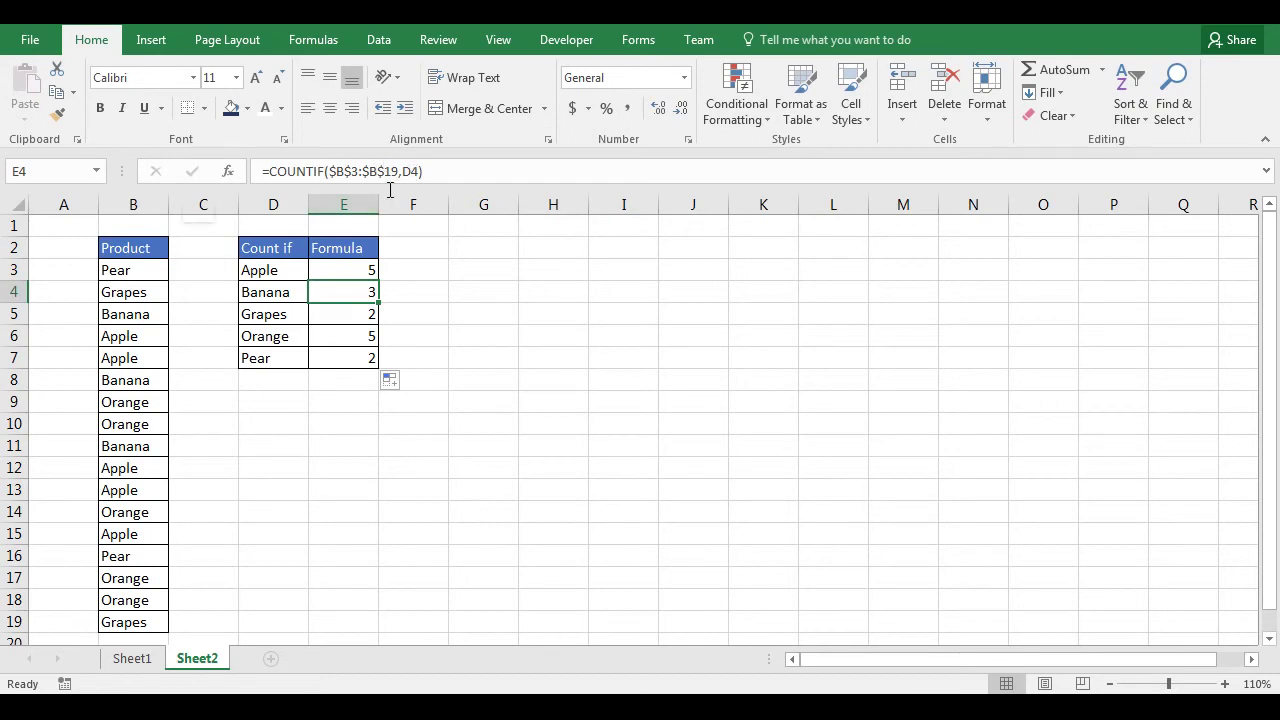
double_click(329, 295)
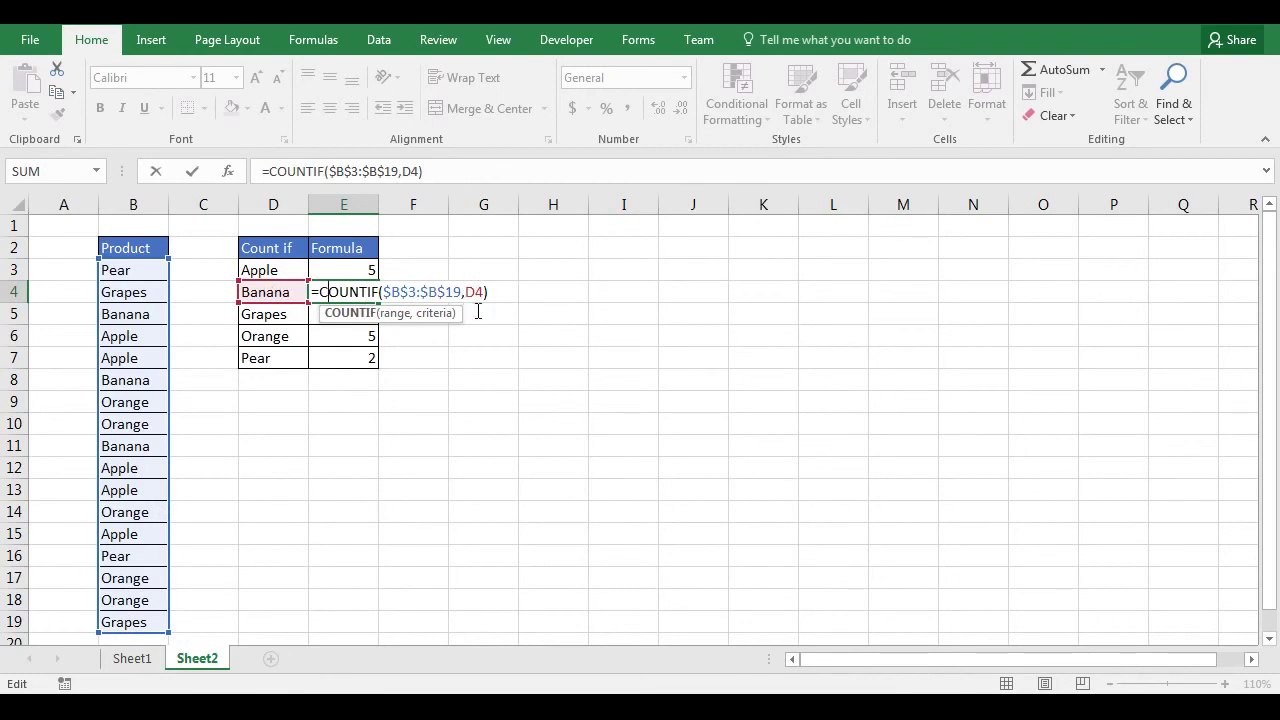
key(Return)
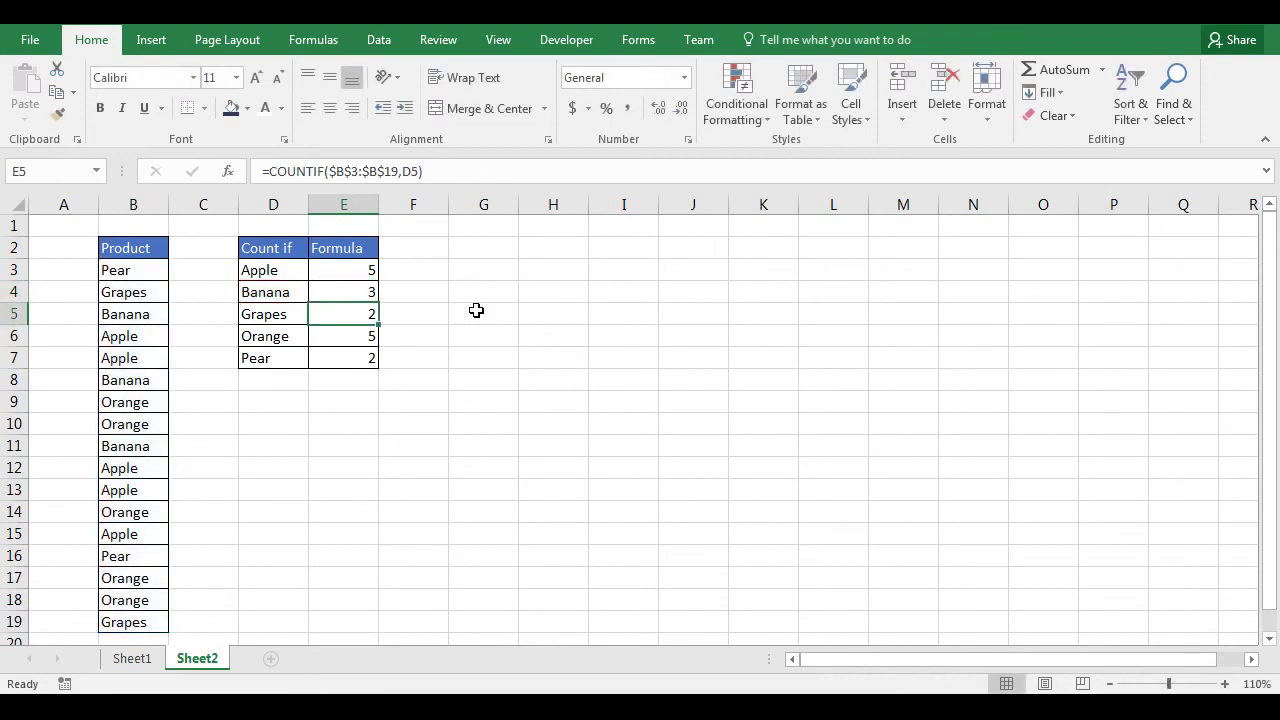
click(330, 270)
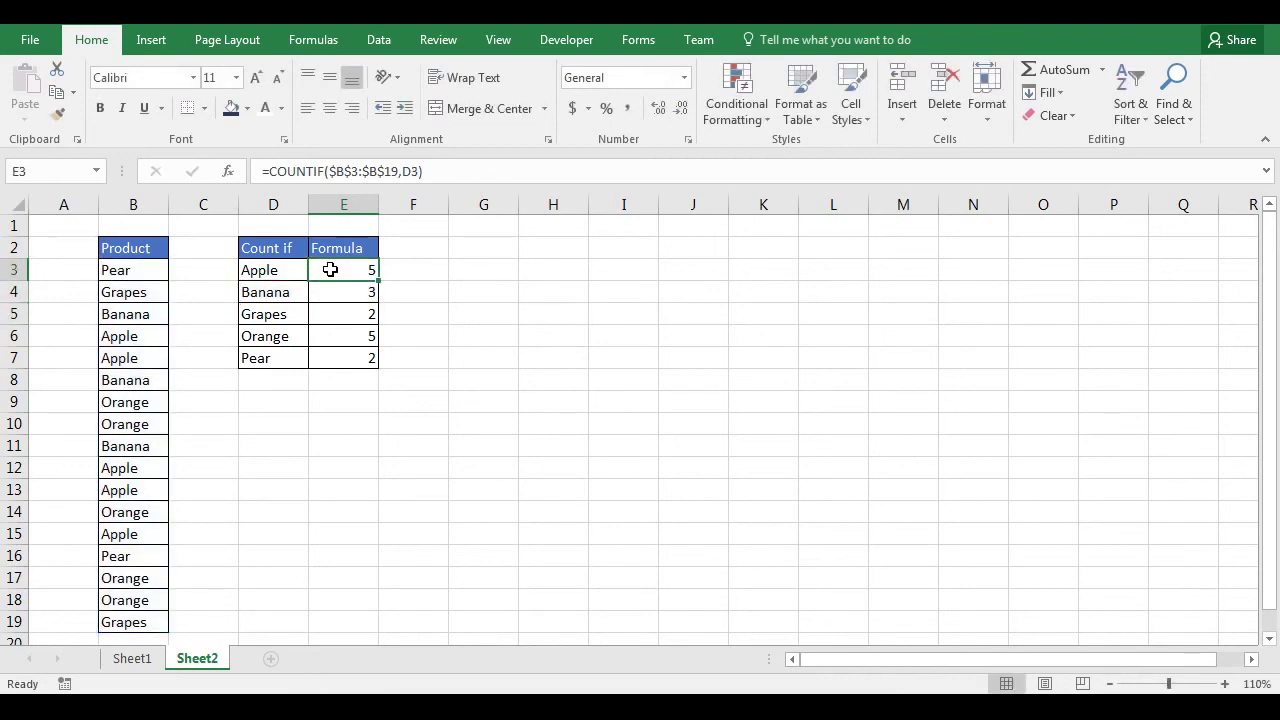